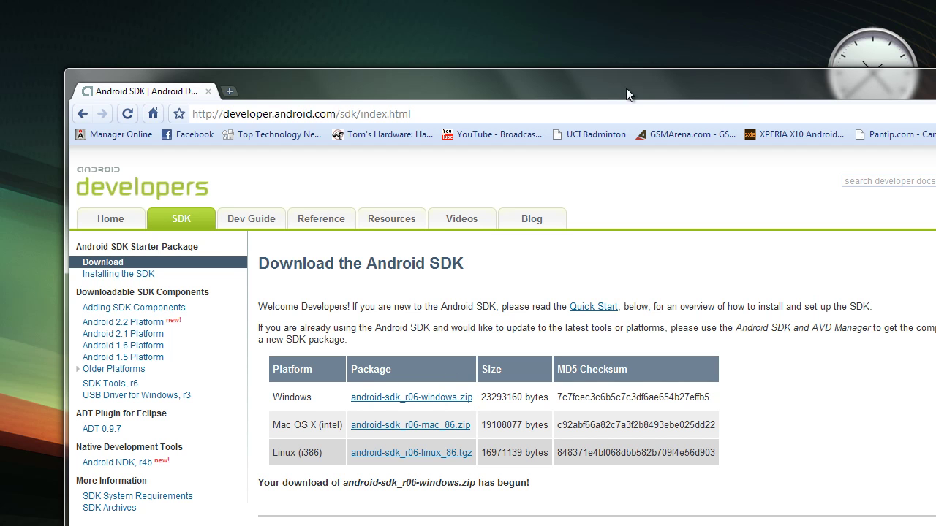
Step: Minimize the browser and open the downloaded android-sdk_r06-windows.zip in WinRAR to show its android-sdk-windows folder
{"action": "left_click_drag", "start_coordinate": [638, 93], "coordinate": [474, 95]}
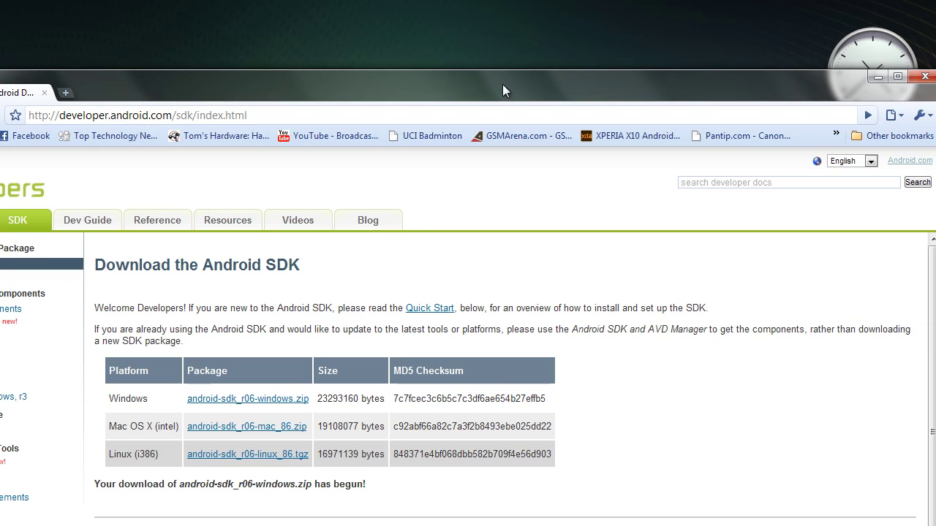
{"action": "left_click", "coordinate": [878, 77]}
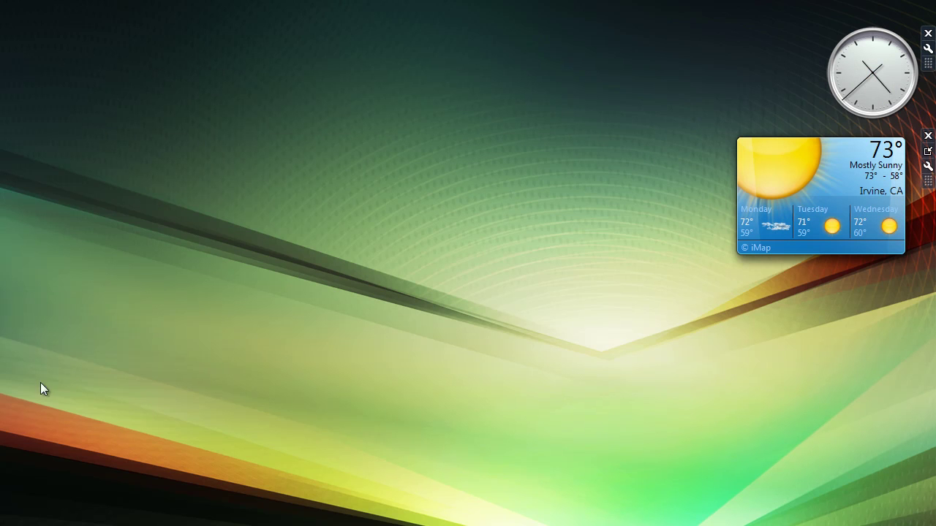
{"action": "left_click_drag", "start_coordinate": [229, 315], "coordinate": [250, 241]}
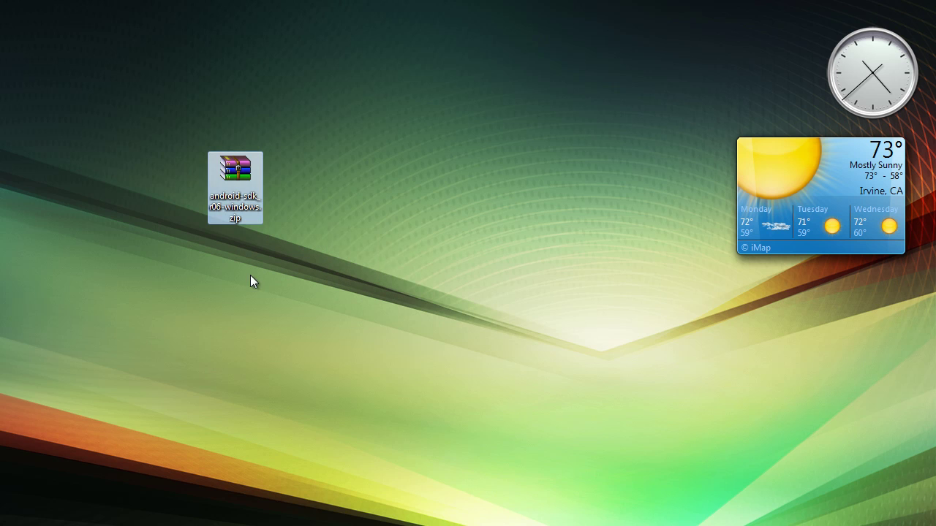
{"action": "double_click", "coordinate": [231, 195]}
{"action": "left_click_drag", "start_coordinate": [132, 482], "coordinate": [593, 254]}
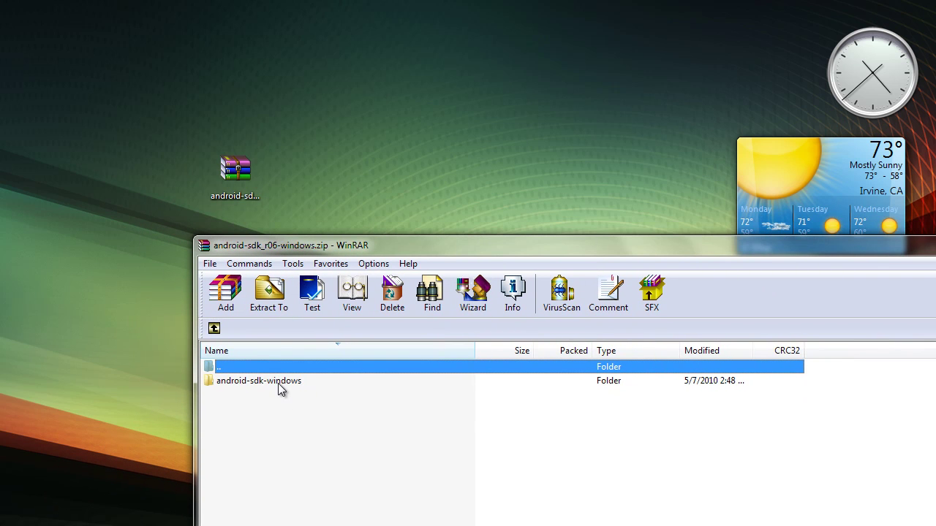
{"action": "left_click_drag", "start_coordinate": [397, 245], "coordinate": [652, 149]}
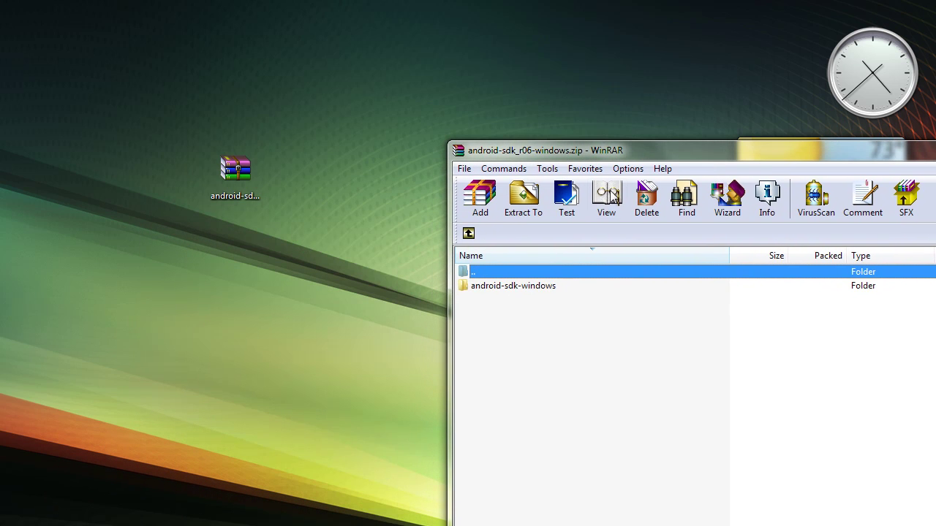
{"action": "left_click", "coordinate": [543, 286]}
{"action": "left_click", "coordinate": [516, 316]}
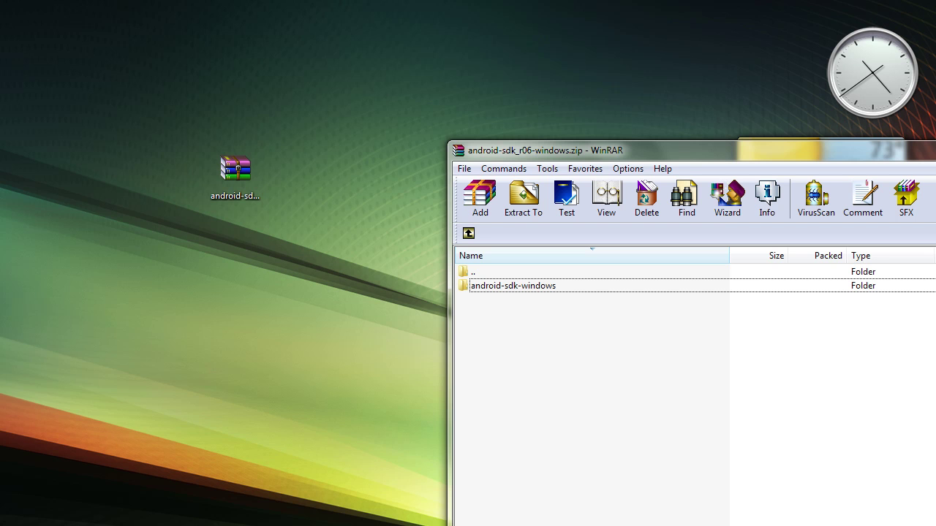
Step: Open Local Disk (C:) and point out the android-sdk-windows folder there and in the archive
{"action": "left_click_drag", "start_coordinate": [5, 359], "coordinate": [194, 256]}
{"action": "double_click", "coordinate": [441, 439]}
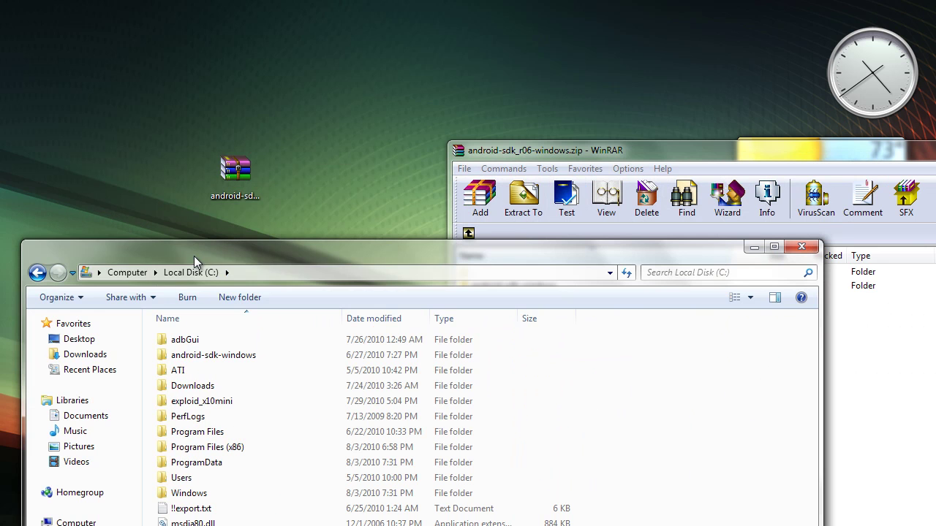
{"action": "left_click", "coordinate": [209, 356]}
{"action": "left_click", "coordinate": [635, 152]}
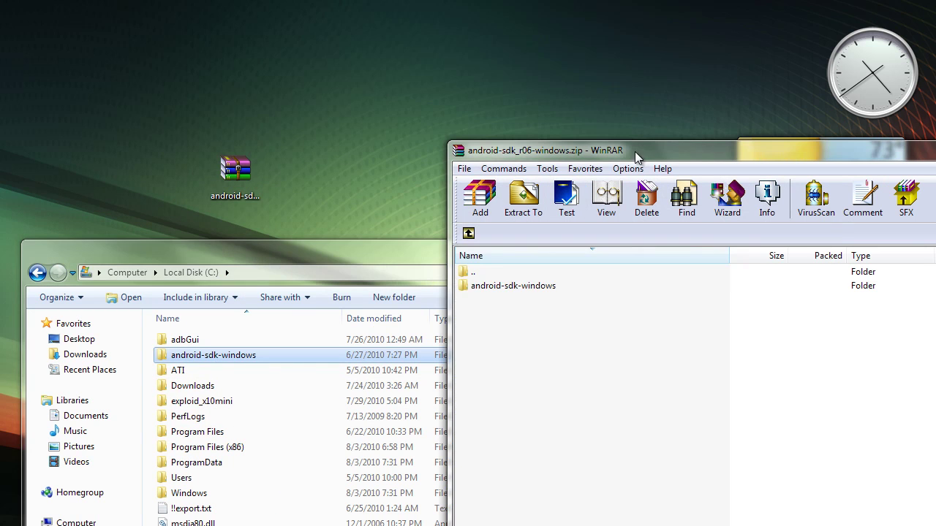
{"action": "left_click_drag", "start_coordinate": [511, 286], "coordinate": [590, 308]}
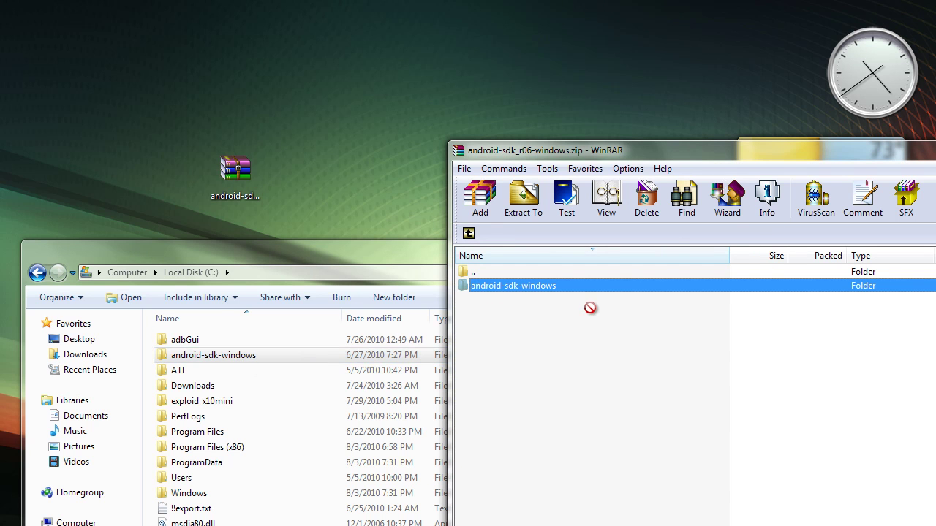
Step: Close the WinRAR window of the android-sdk_r06-windows.zip archive
{"action": "left_click_drag", "start_coordinate": [598, 154], "coordinate": [239, 154]}
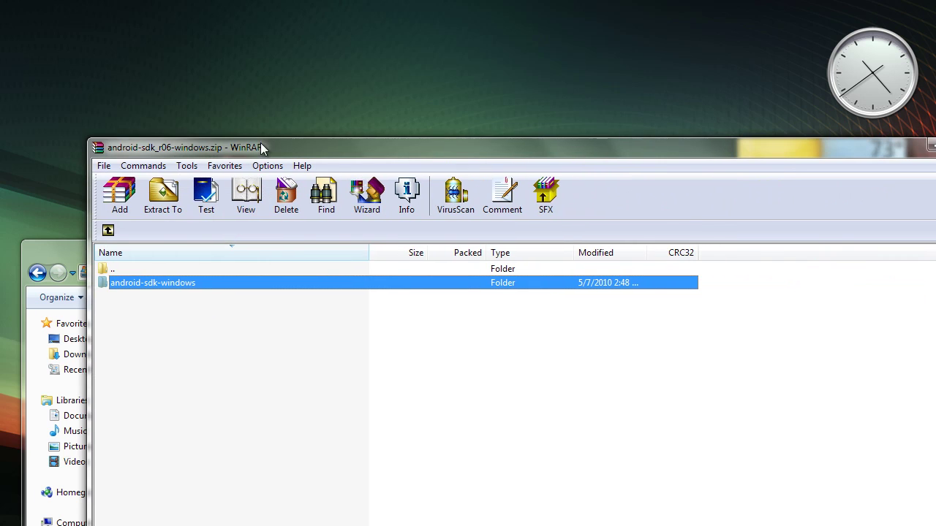
{"action": "left_click_drag", "start_coordinate": [787, 160], "coordinate": [430, 152]}
{"action": "left_click", "coordinate": [622, 144]}
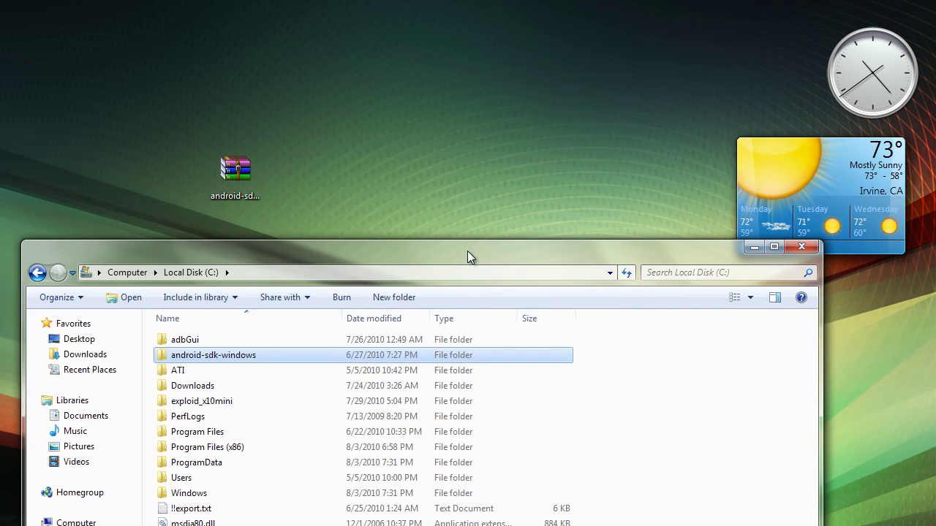
Step: Open the android-sdk-windows folder on Local Disk (C:) and run SDK Setup.exe
{"action": "left_click_drag", "start_coordinate": [478, 247], "coordinate": [619, 173]}
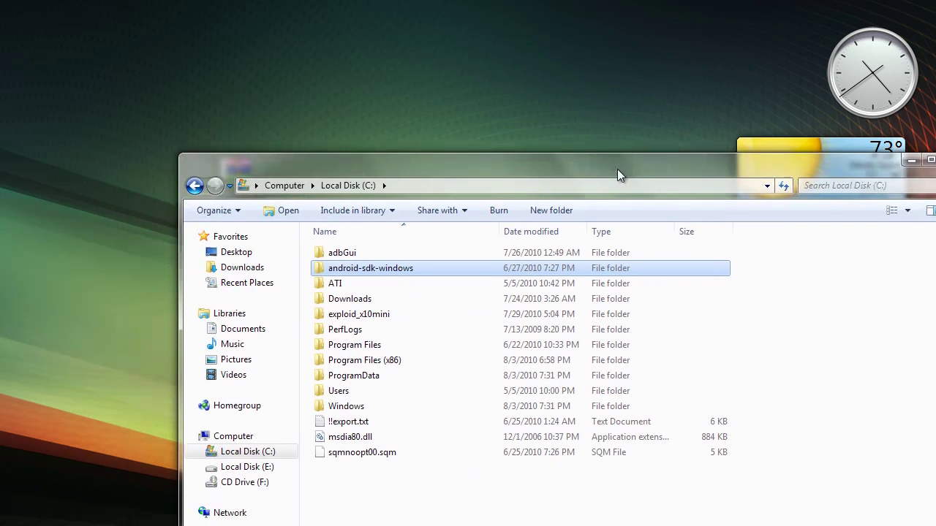
{"action": "double_click", "coordinate": [390, 269]}
{"action": "left_click_drag", "start_coordinate": [424, 172], "coordinate": [527, 107]}
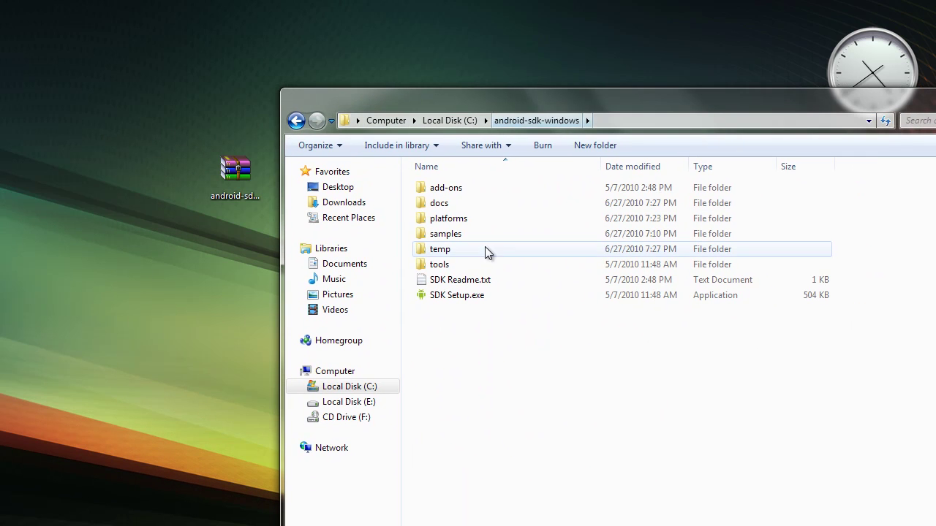
{"action": "double_click", "coordinate": [482, 296]}
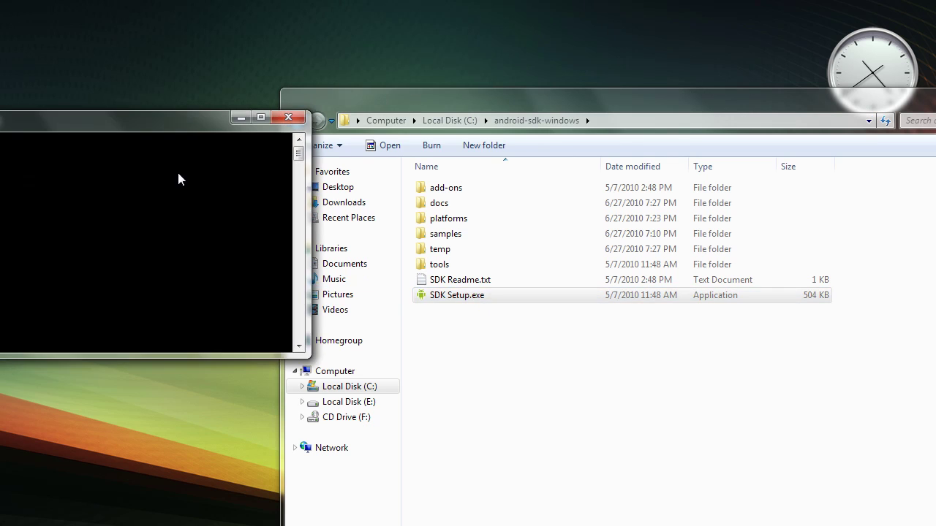
{"action": "left_click_drag", "start_coordinate": [155, 131], "coordinate": [628, 208]}
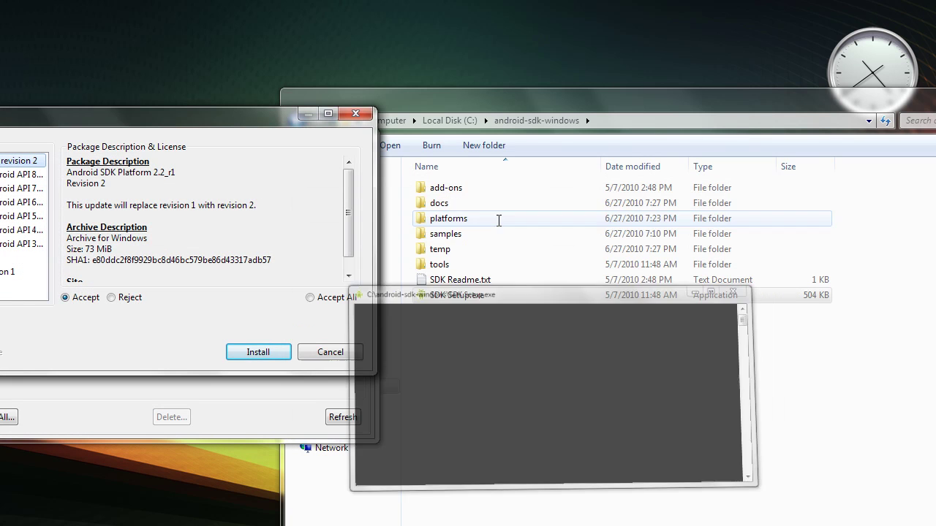
Step: Review the packages offered for installation and cancel without installing any
{"action": "left_click_drag", "start_coordinate": [207, 117], "coordinate": [739, 117]}
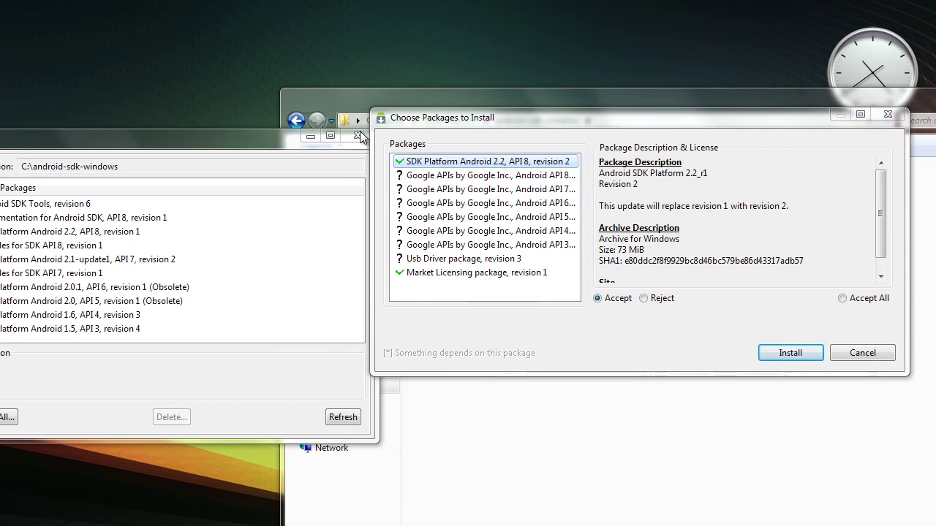
{"action": "left_click_drag", "start_coordinate": [656, 126], "coordinate": [477, 125]}
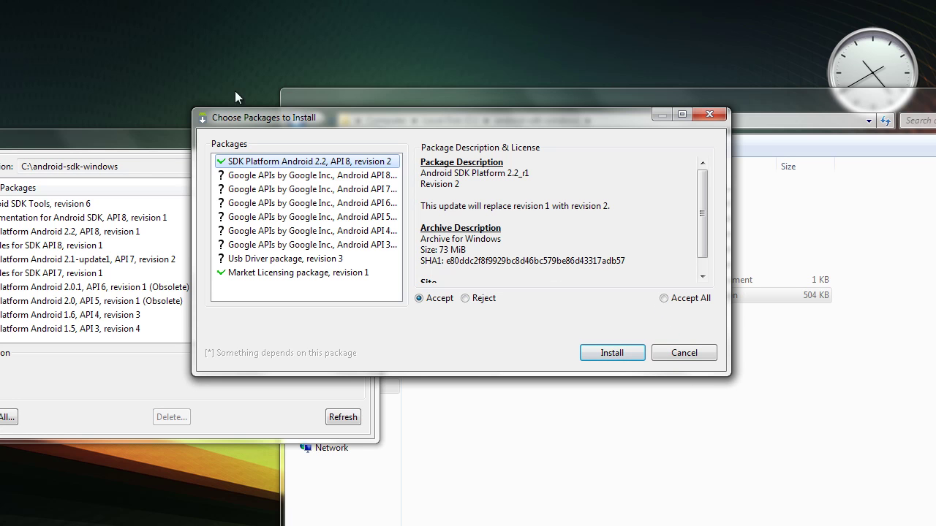
{"action": "left_click", "coordinate": [685, 353]}
Step: Close the Android SDK and AVD Manager and the android-sdk-windows folder window
{"action": "left_click_drag", "start_coordinate": [289, 146], "coordinate": [490, 147]}
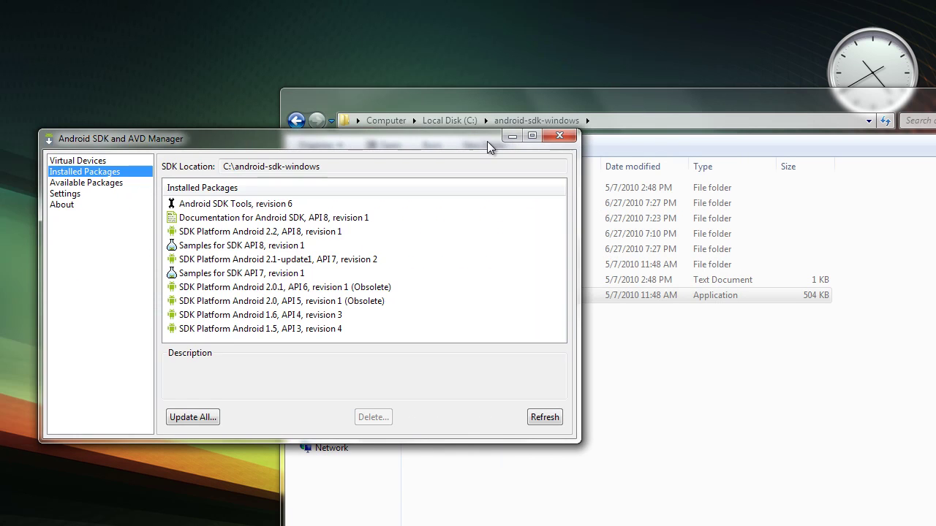
{"action": "left_click", "coordinate": [559, 135]}
{"action": "left_click_drag", "start_coordinate": [691, 92], "coordinate": [359, 108]}
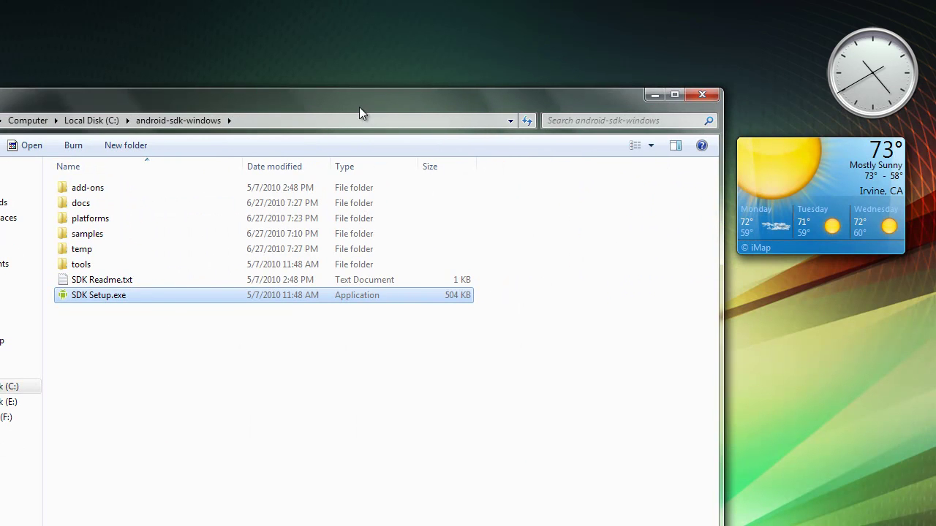
{"action": "left_click", "coordinate": [695, 100]}
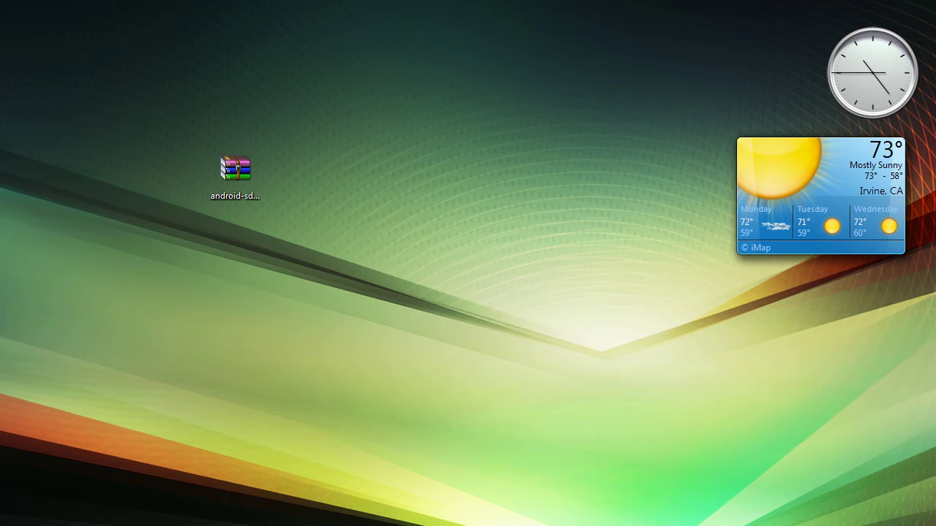
Step: Open the properties of Computer and dismiss the Sony Ericsson PC Companion window
{"action": "left_click_drag", "start_coordinate": [1, 366], "coordinate": [258, 255]}
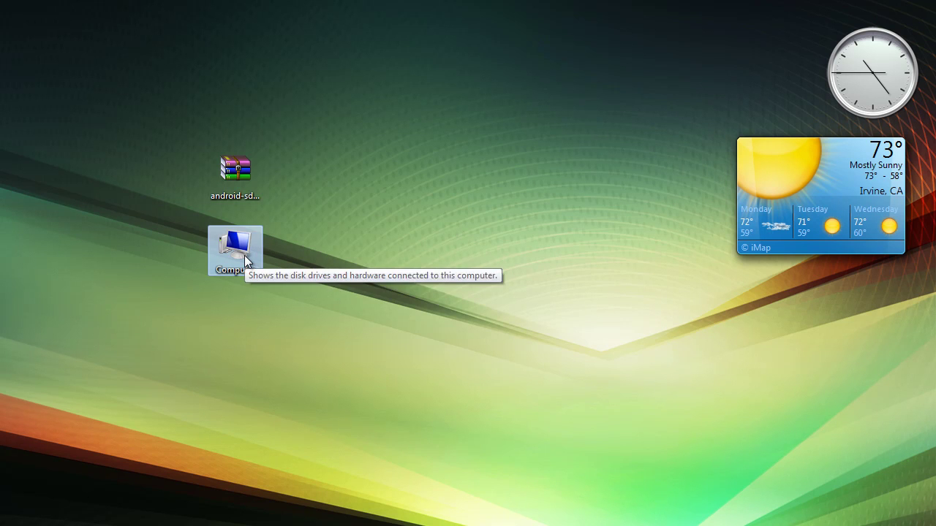
{"action": "right_click", "coordinate": [245, 256]}
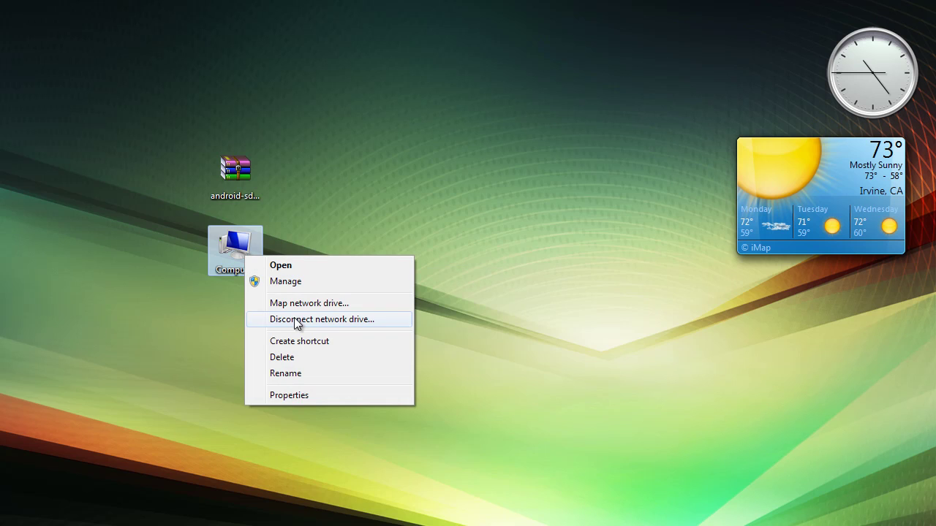
{"action": "left_click", "coordinate": [311, 397]}
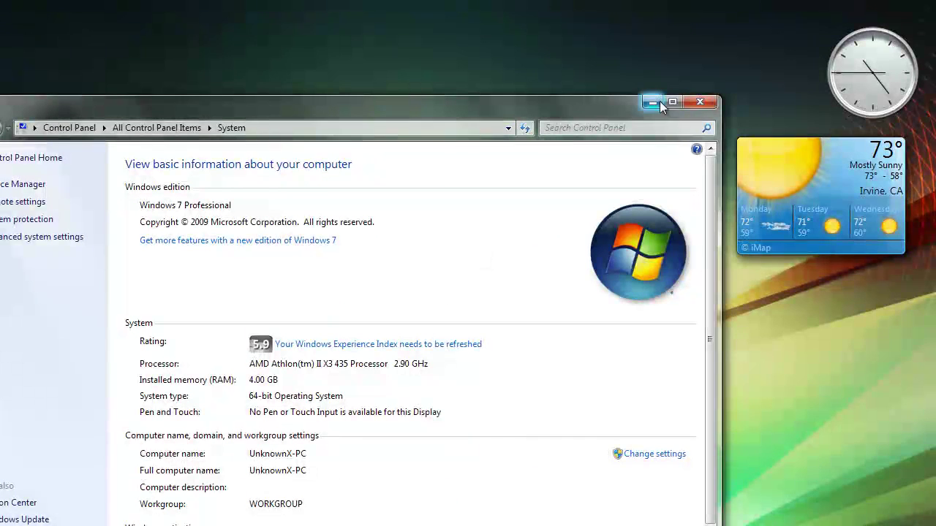
{"action": "left_click", "coordinate": [652, 102]}
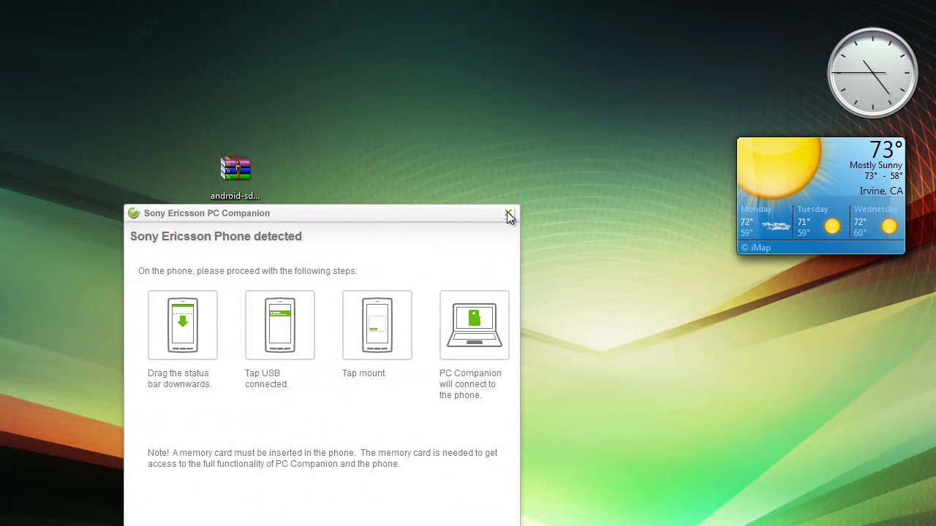
{"action": "left_click", "coordinate": [508, 214]}
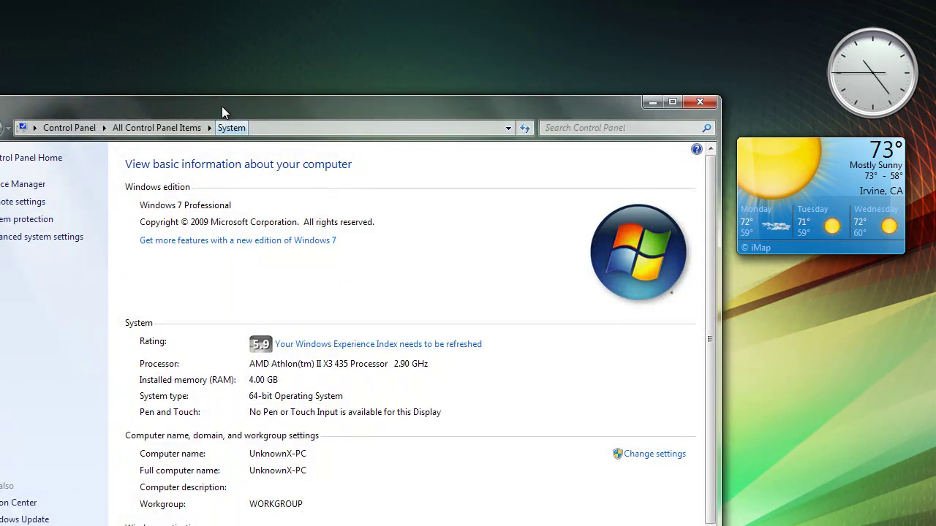
{"action": "left_click_drag", "start_coordinate": [222, 106], "coordinate": [352, 56]}
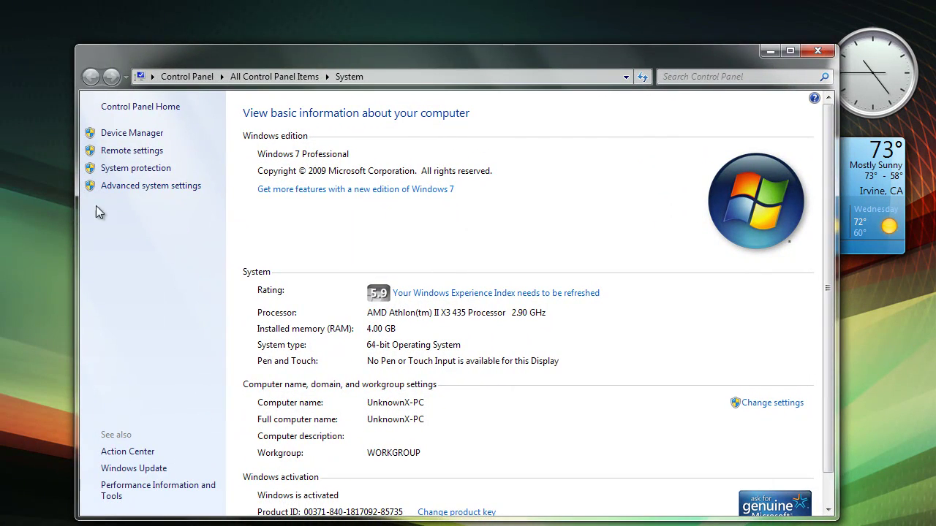
Step: Open the advanced system settings, look through the System Properties pages and return to the Advanced page
{"action": "left_click", "coordinate": [183, 187]}
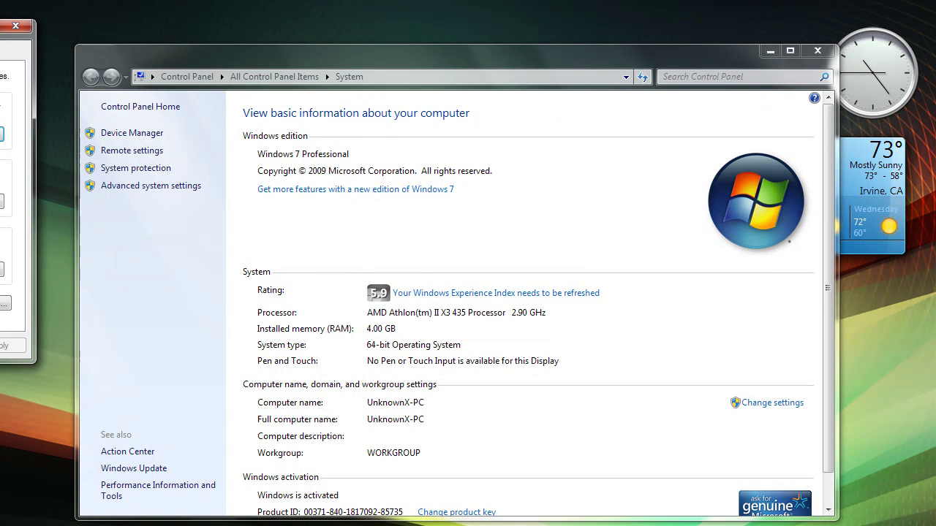
{"action": "left_click_drag", "start_coordinate": [14, 26], "coordinate": [528, 142]}
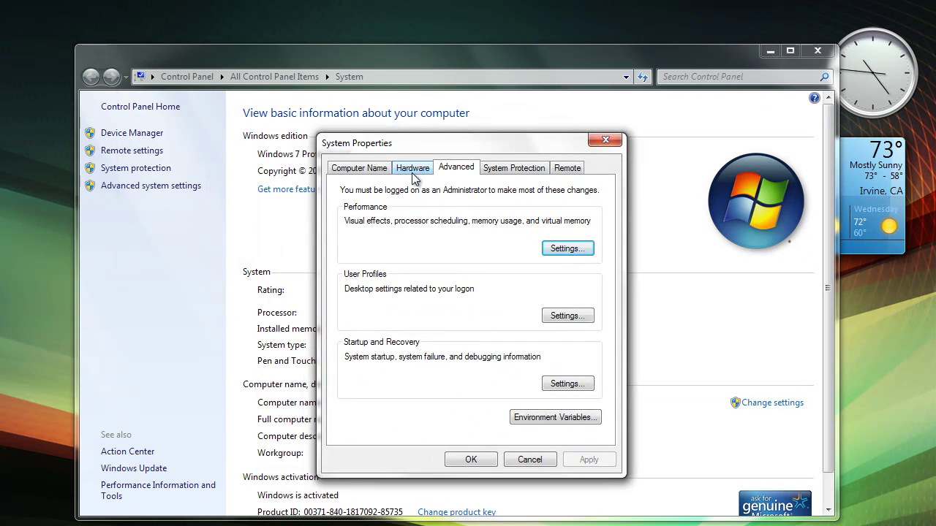
{"action": "left_click", "coordinate": [358, 168]}
{"action": "key", "text": "ctrl+Tab"}
{"action": "key", "text": "ctrl+Tab"}
{"action": "key", "text": "ctrl+Tab"}
{"action": "key", "text": "ctrl+Tab"}
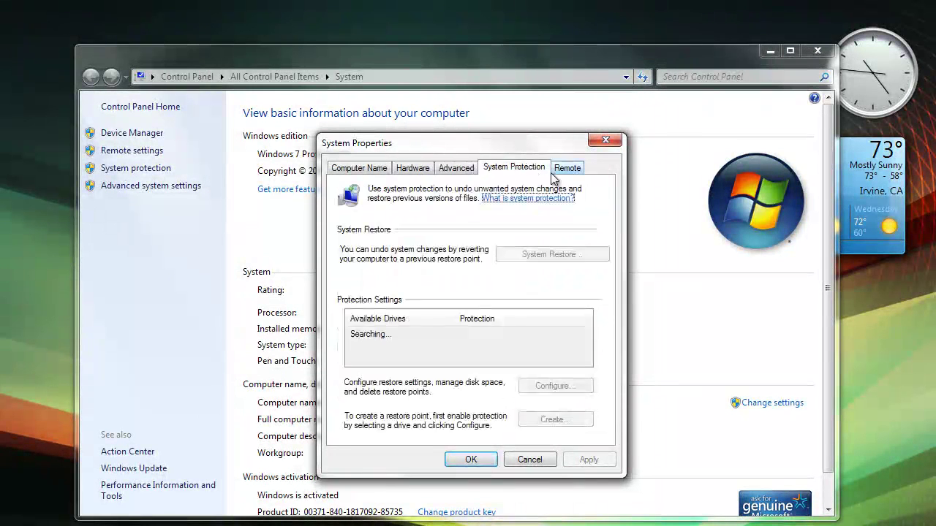
{"action": "left_click", "coordinate": [358, 176]}
{"action": "left_click", "coordinate": [460, 175]}
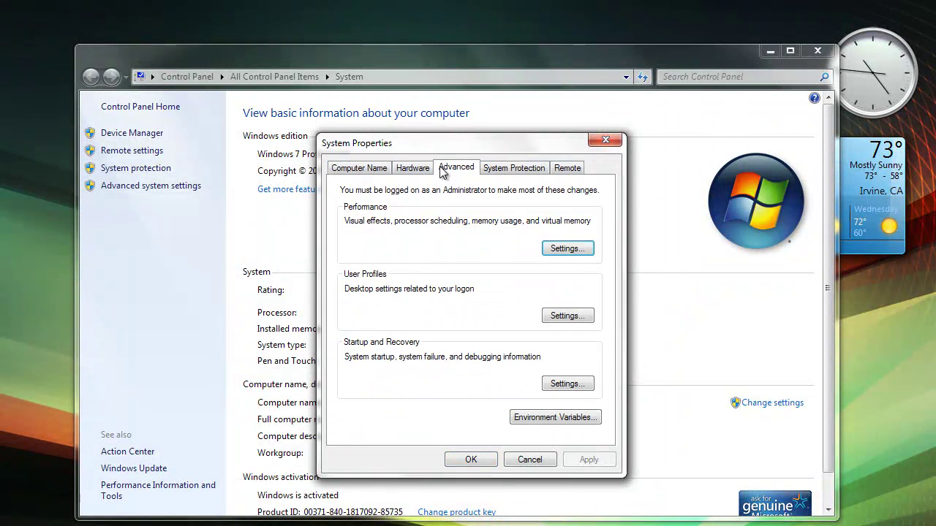
Step: Open the system variable Path in the environment variables and remove C:\android-sdk-windows\tools; from the end of its value
{"action": "left_click", "coordinate": [583, 427]}
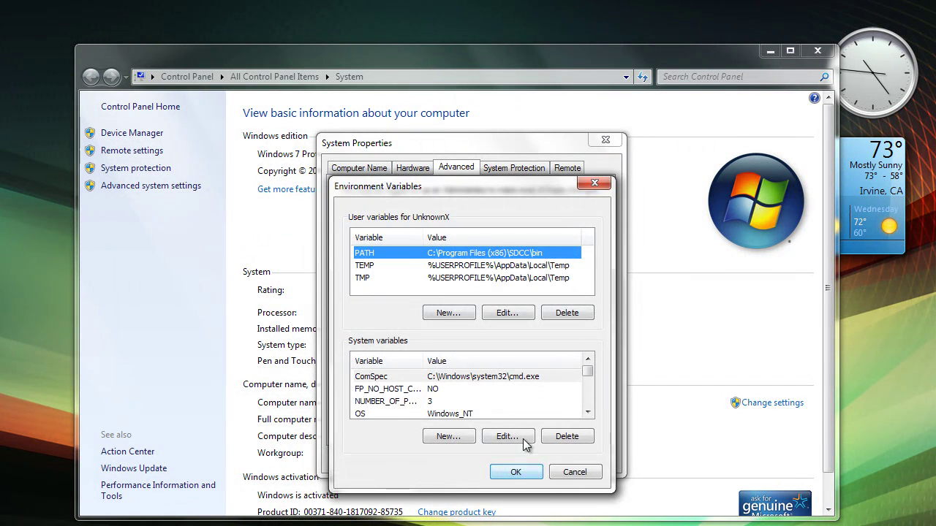
{"action": "left_click_drag", "start_coordinate": [459, 188], "coordinate": [593, 188]}
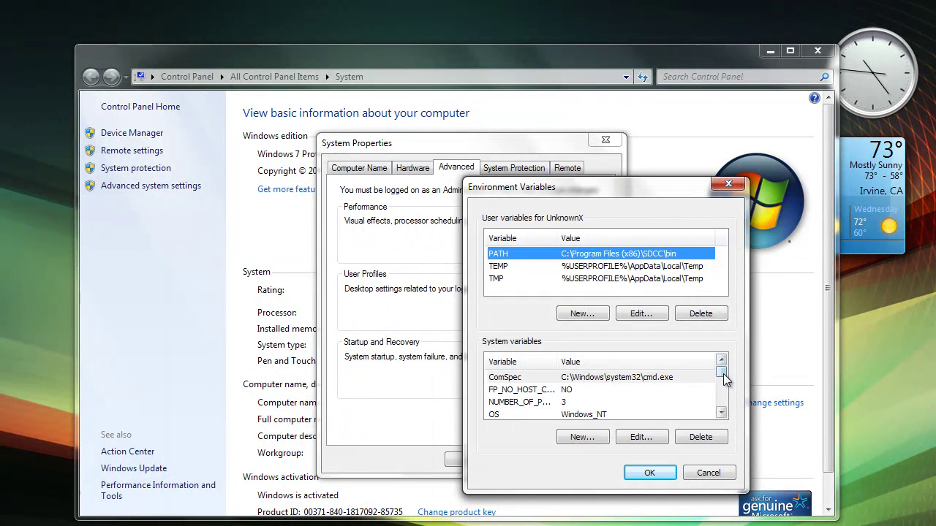
{"action": "left_click_drag", "start_coordinate": [722, 373], "coordinate": [724, 385]}
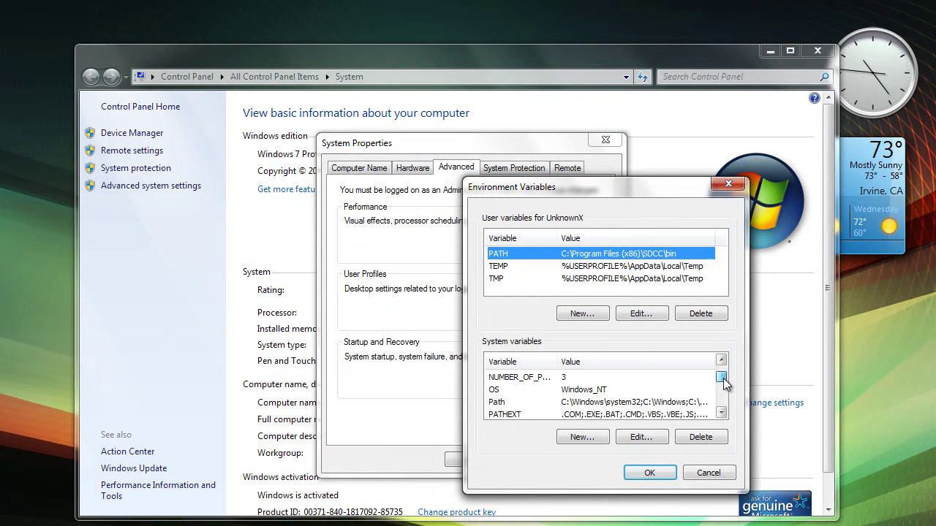
{"action": "left_click", "coordinate": [499, 404]}
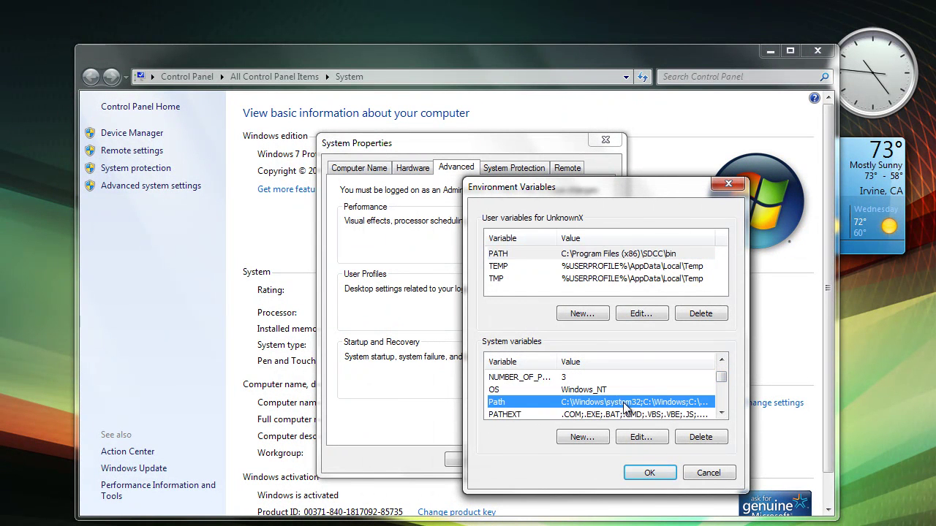
{"action": "left_click", "coordinate": [642, 438]}
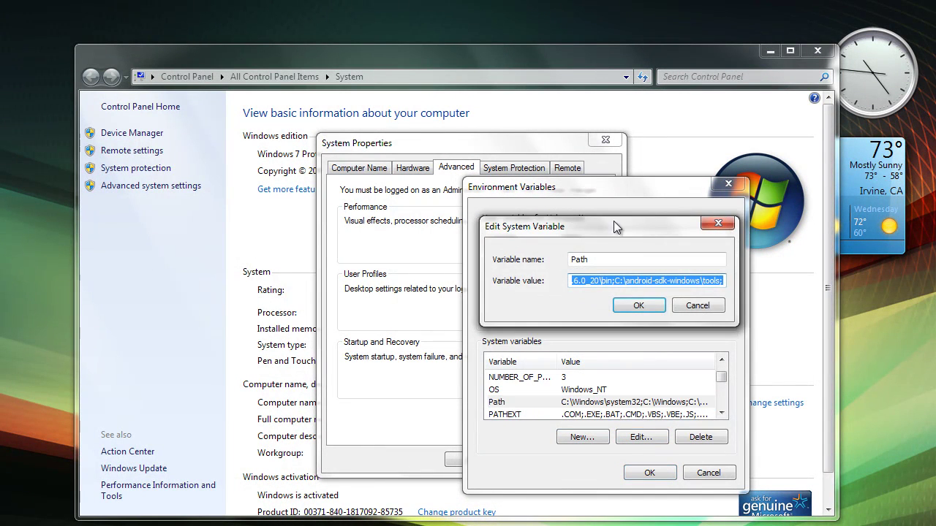
{"action": "left_click_drag", "start_coordinate": [629, 232], "coordinate": [465, 235]}
{"action": "key", "text": "End"}
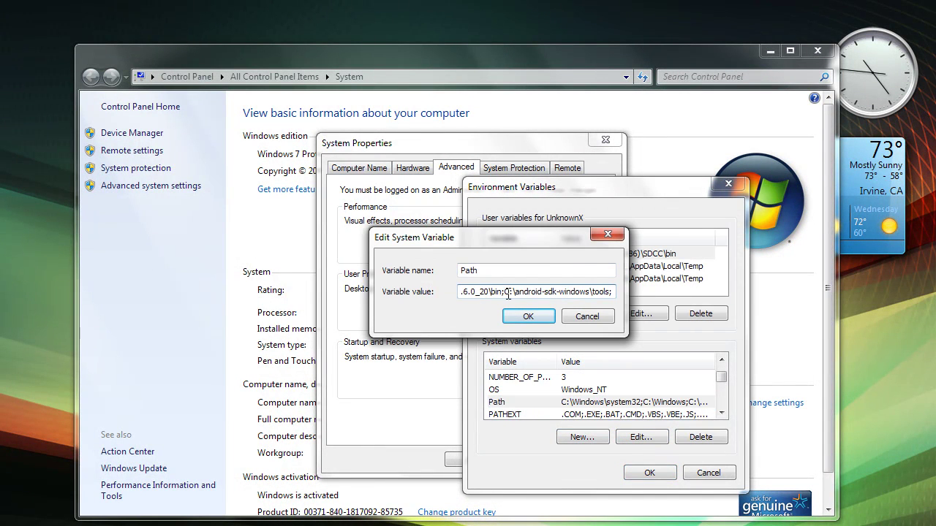
{"action": "left_click_drag", "start_coordinate": [506, 291], "coordinate": [615, 293]}
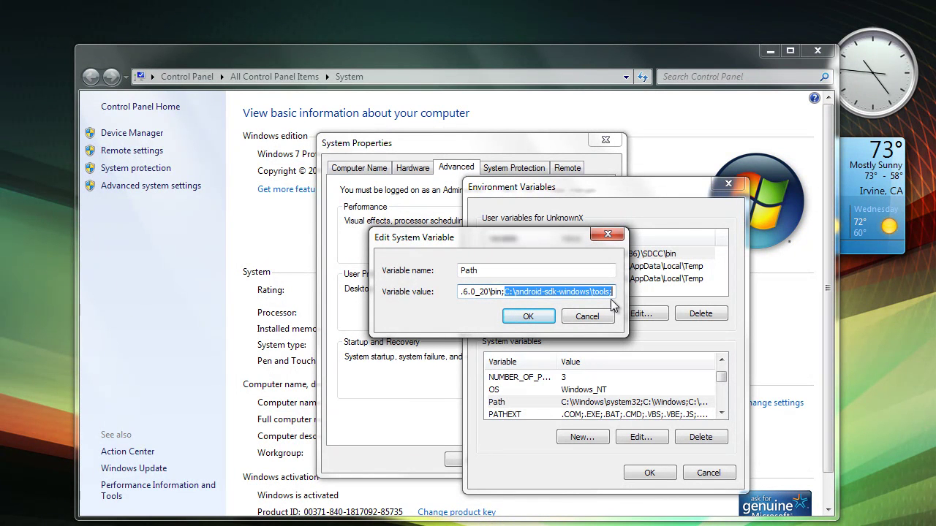
{"action": "key", "text": "Delete"}
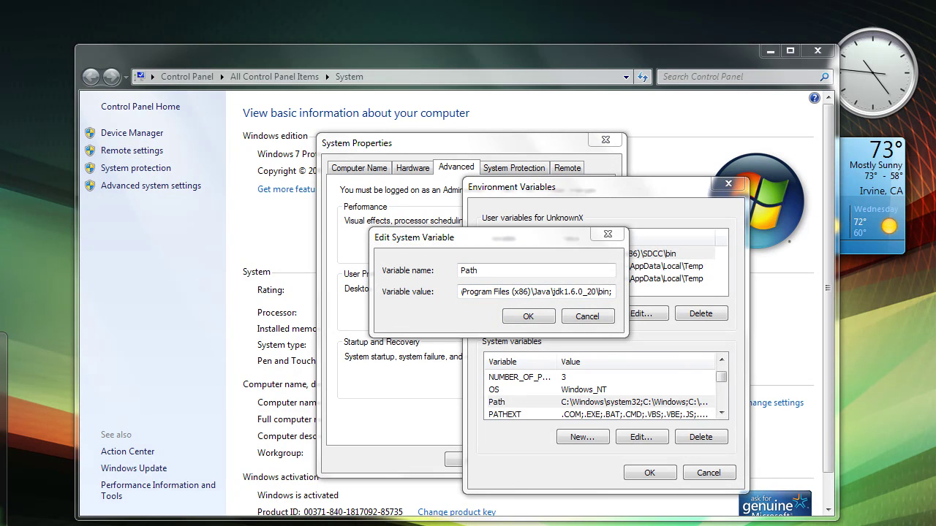
Step: Open a Windows Explorer window and go to the tools folder inside android-sdk-windows on drive C:
{"action": "key", "text": "super+e"}
{"action": "left_click_drag", "start_coordinate": [302, 118], "coordinate": [581, 324]}
{"action": "double_click", "coordinate": [379, 430]}
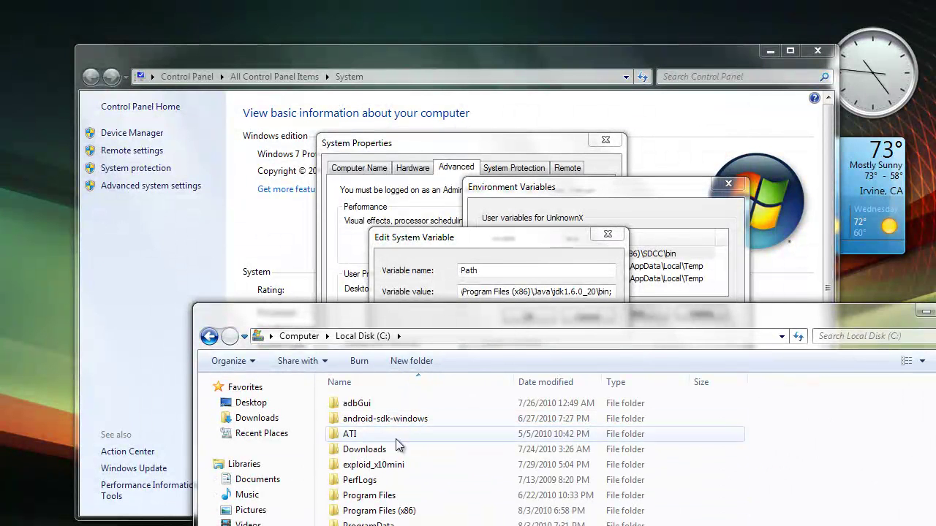
{"action": "double_click", "coordinate": [396, 420]}
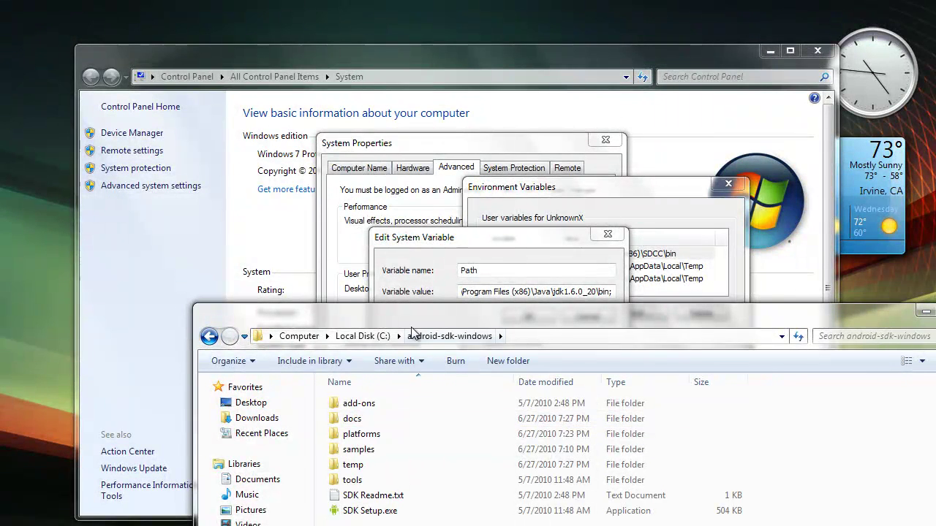
{"action": "left_click_drag", "start_coordinate": [413, 320], "coordinate": [412, 316]}
{"action": "double_click", "coordinate": [358, 480]}
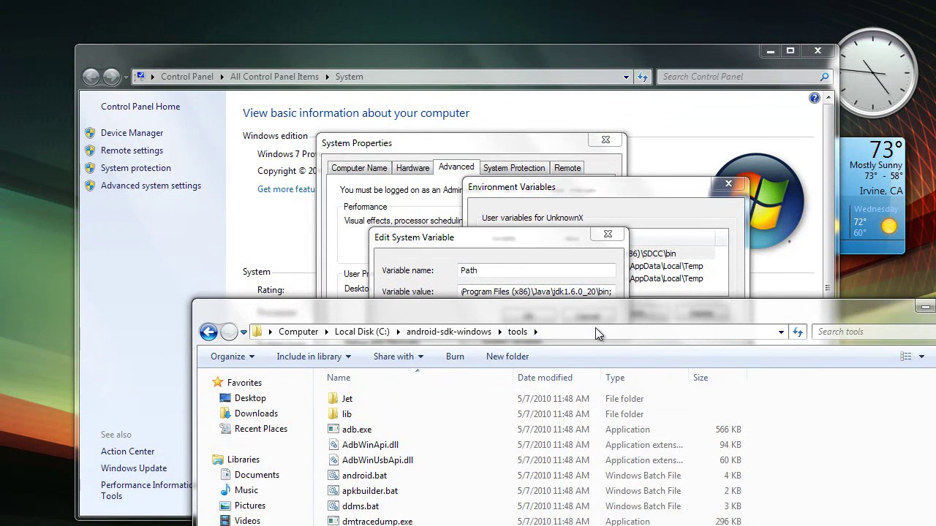
Step: Copy the full path of the tools folder and close the folder window
{"action": "left_click", "coordinate": [566, 332]}
{"action": "left_click", "coordinate": [566, 332]}
{"action": "left_click_drag", "start_coordinate": [566, 332], "coordinate": [268, 335]}
{"action": "right_click", "coordinate": [294, 335]}
{"action": "left_click", "coordinate": [330, 384]}
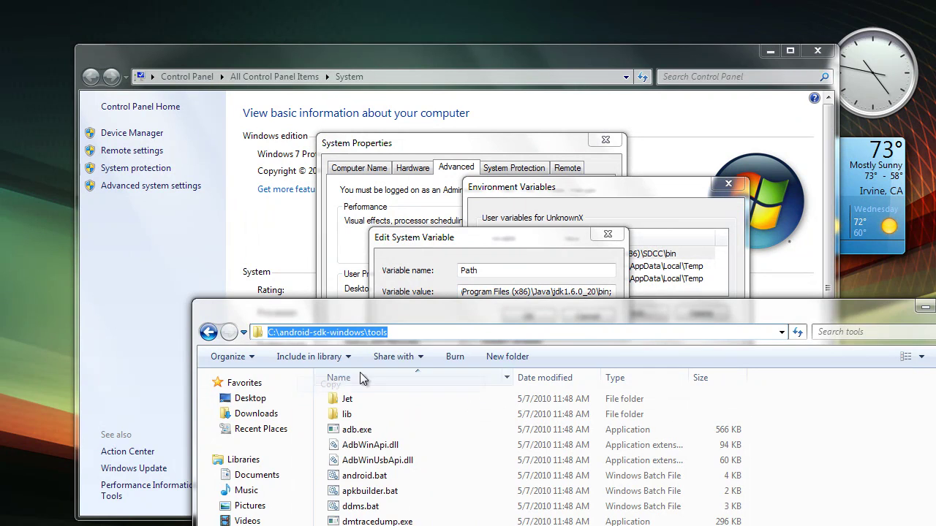
{"action": "left_click_drag", "start_coordinate": [488, 315], "coordinate": [148, 314]}
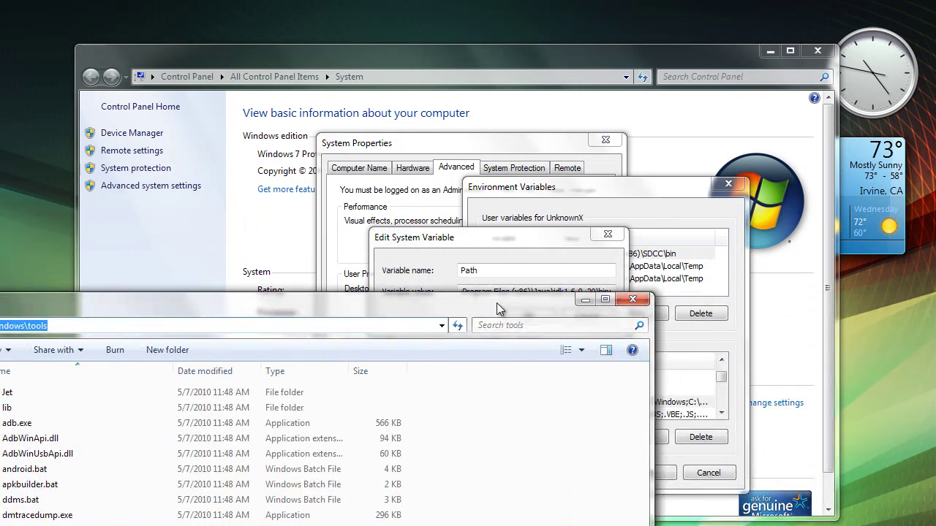
{"action": "left_click", "coordinate": [632, 300]}
Step: Append the copied path C:\android-sdk-windows\tools followed by a semicolon to the Path value and confirm the edit
{"action": "left_click", "coordinate": [612, 292]}
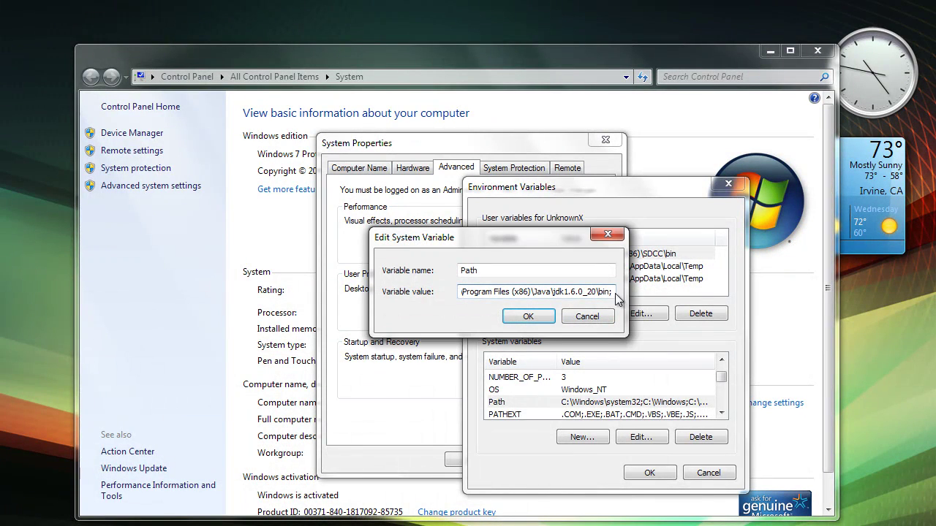
{"action": "right_click", "coordinate": [614, 292]}
{"action": "left_click", "coordinate": [648, 356]}
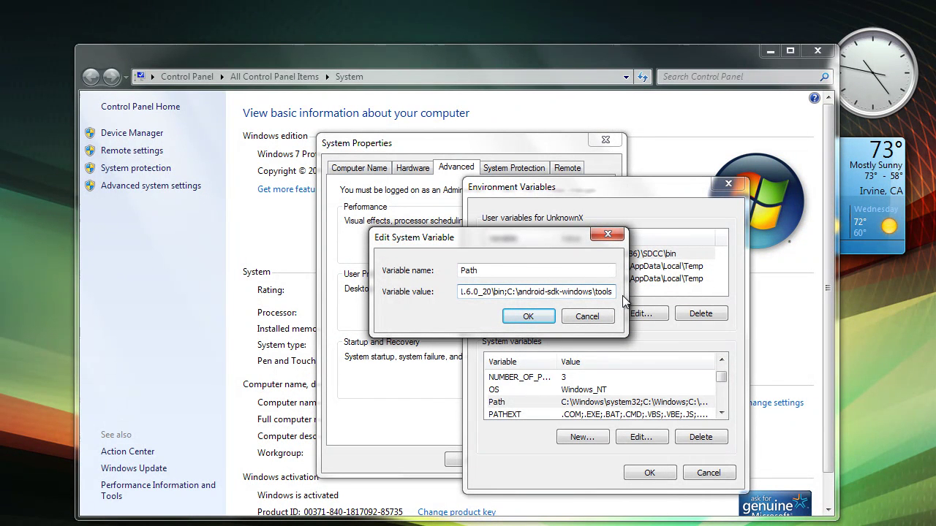
{"action": "type", "text": ";"}
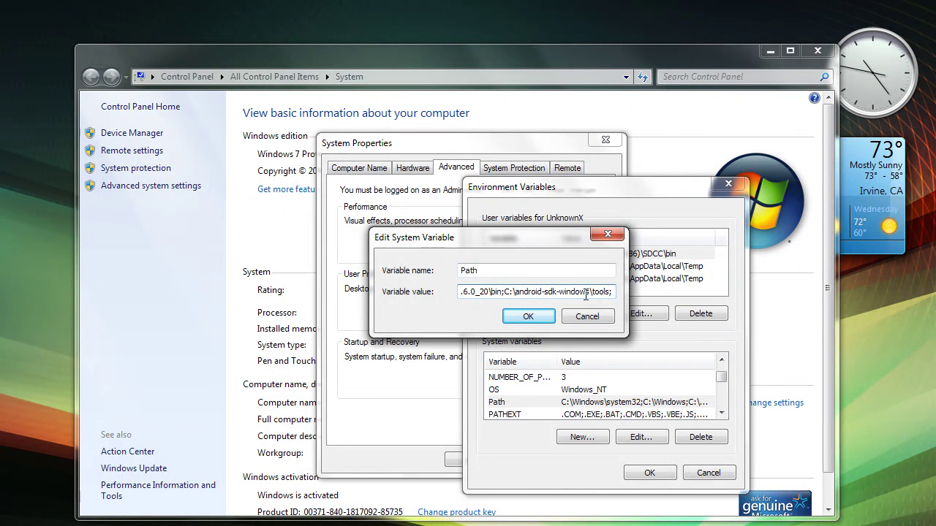
{"action": "left_click", "coordinate": [548, 322]}
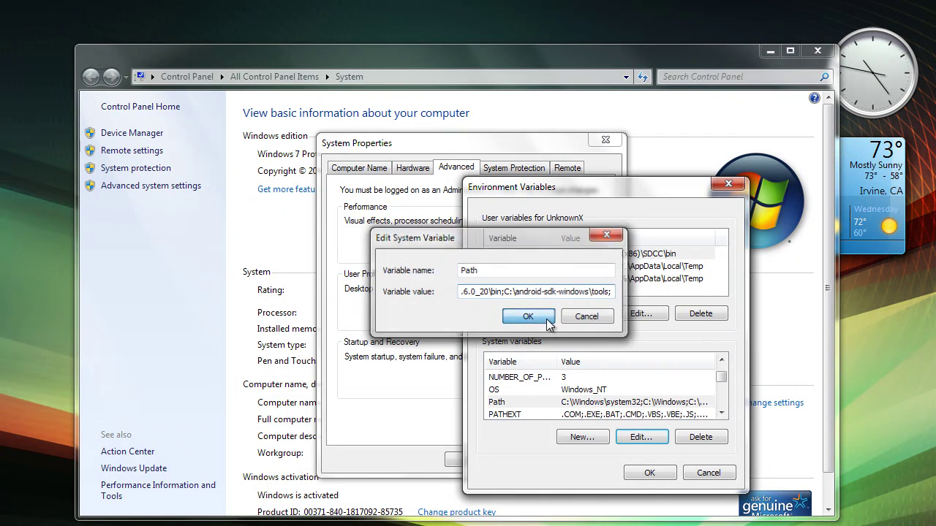
Step: Accept the Environment Variables and System Properties dialogs and close the System window
{"action": "left_click", "coordinate": [658, 474]}
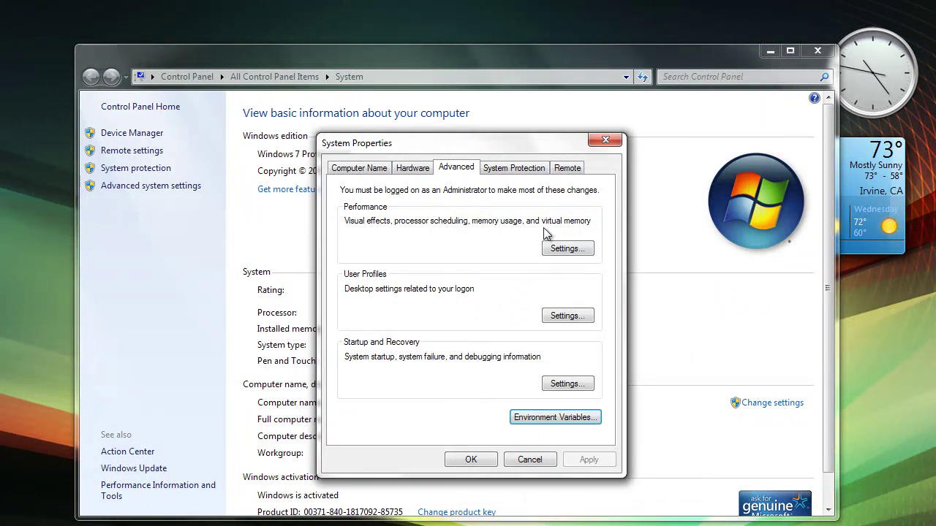
{"action": "left_click", "coordinate": [471, 459]}
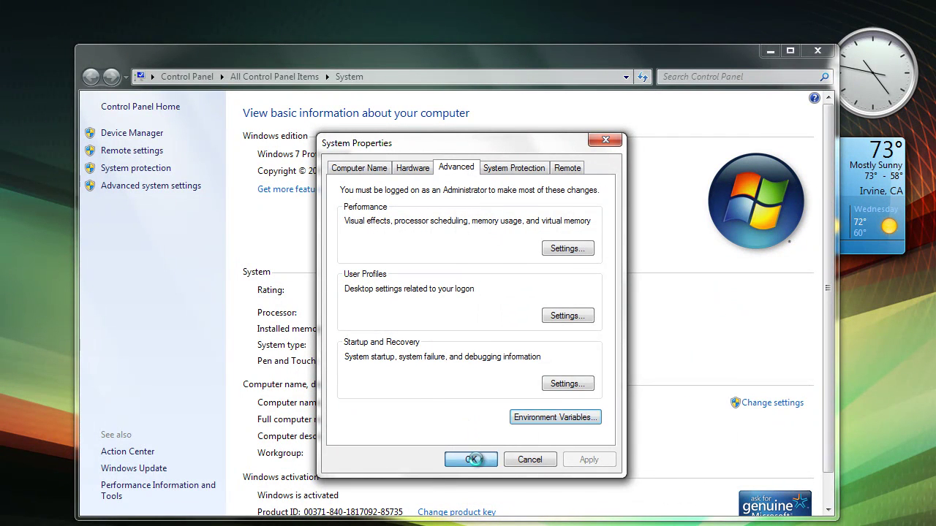
{"action": "left_click", "coordinate": [822, 50]}
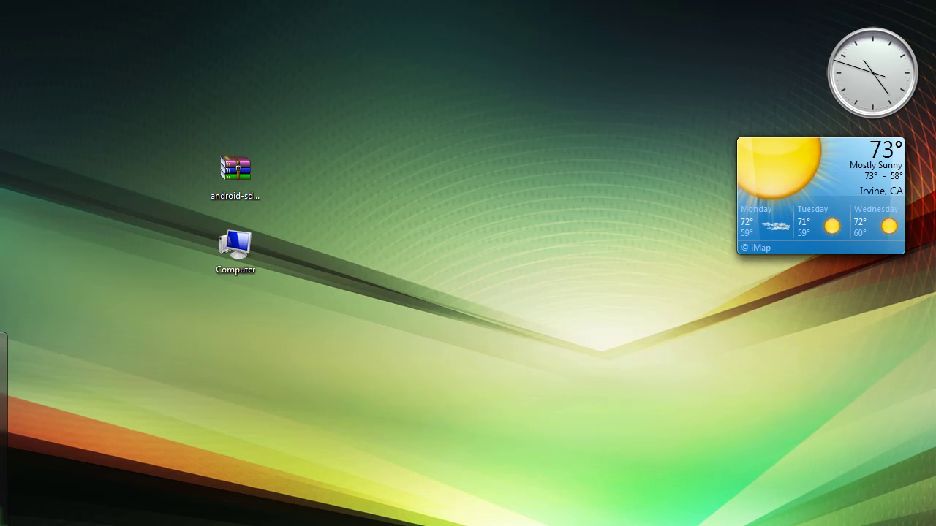
Step: Open a Command Prompt window and run adb remount in it
{"action": "key", "text": "Return"}
{"action": "left_click_drag", "start_coordinate": [130, 155], "coordinate": [490, 231]}
{"action": "left_click_drag", "start_coordinate": [349, 250], "coordinate": [285, 197]}
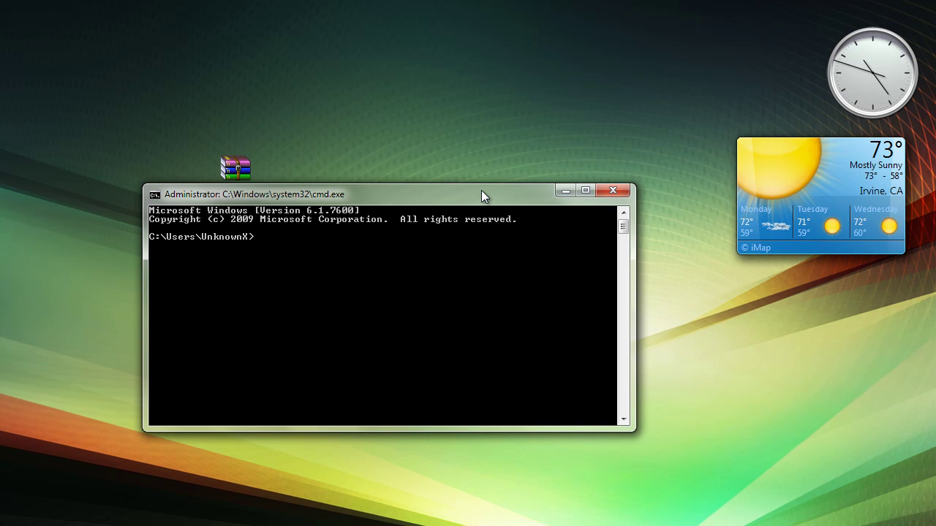
{"action": "left_click_drag", "start_coordinate": [405, 169], "coordinate": [425, 173]}
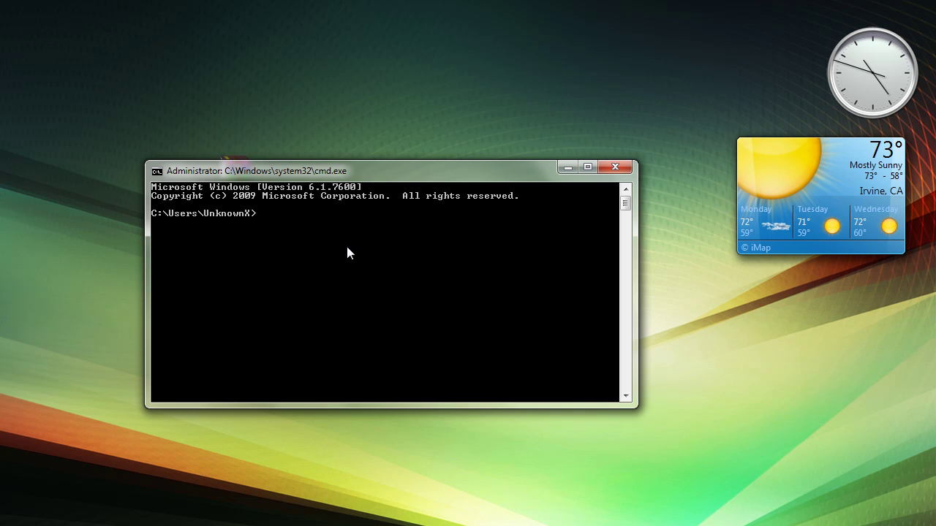
{"action": "type", "text": "adb remount"}
{"action": "key", "text": "Return"}
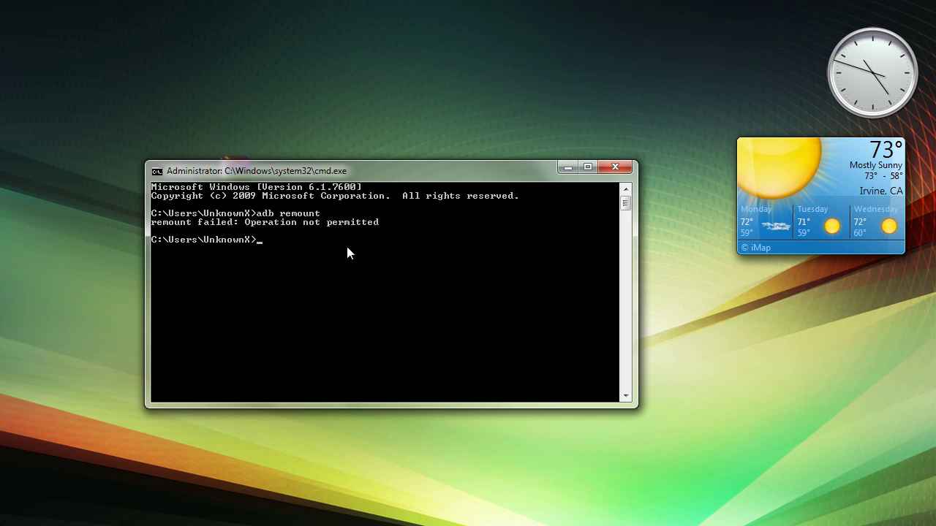